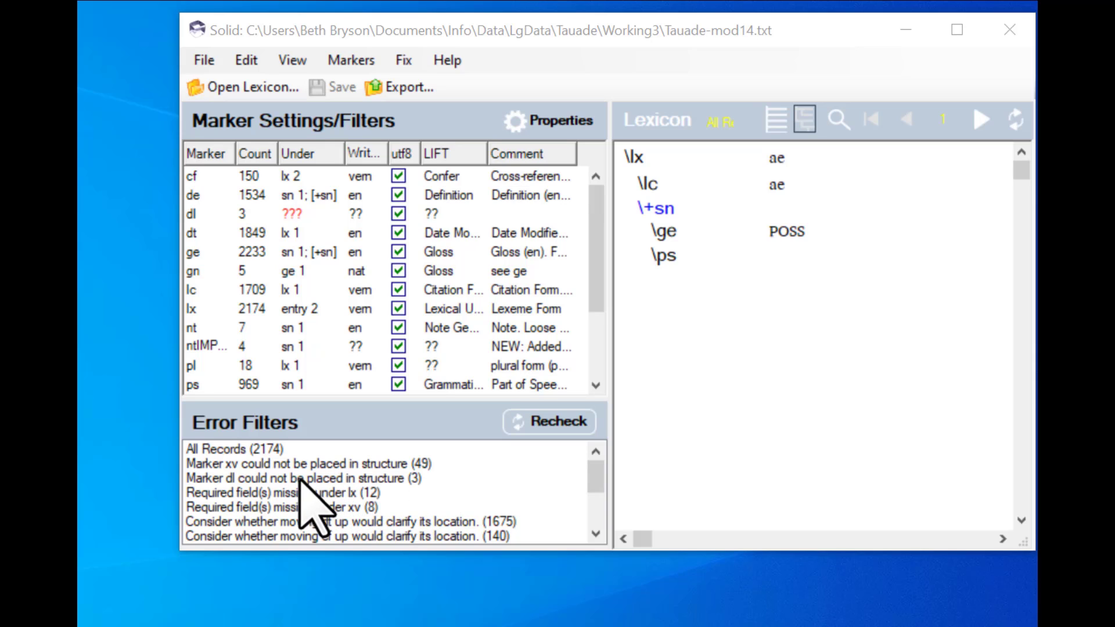
# Filter the lexicon to records where marker dl could not be placed in structure, and examine dl's position in each record.
pyautogui.click(269, 479)
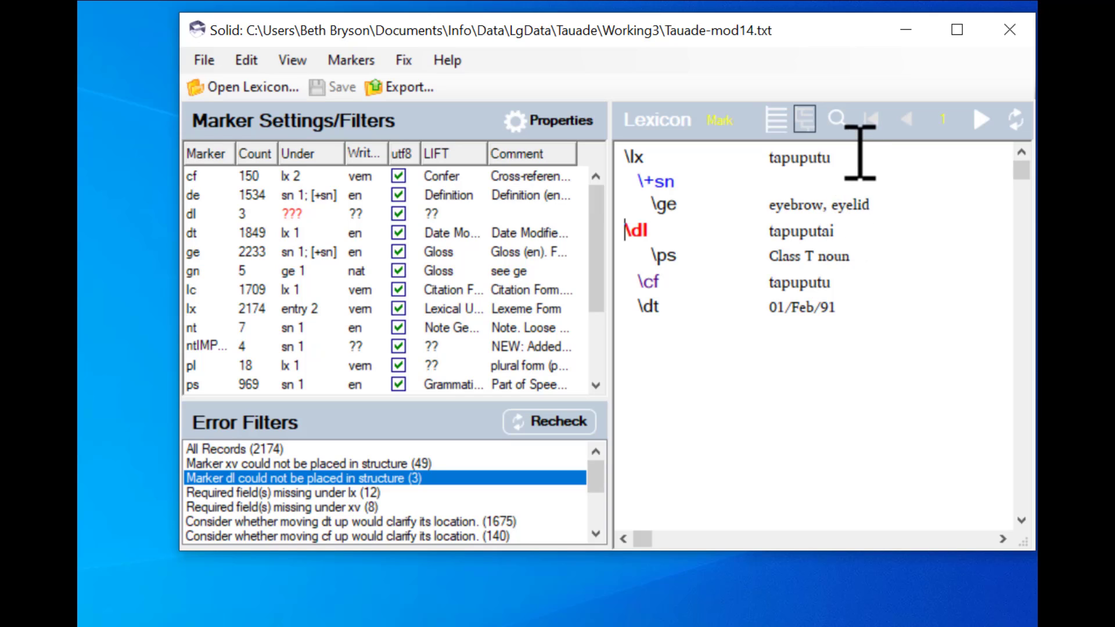
pyautogui.click(981, 121)
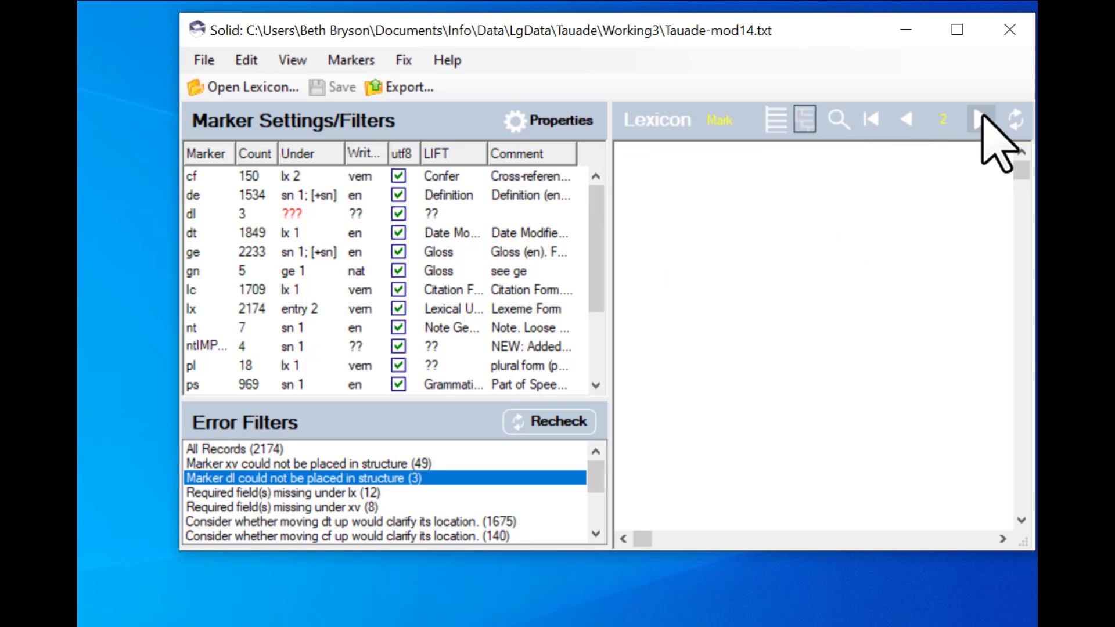
pyautogui.click(981, 120)
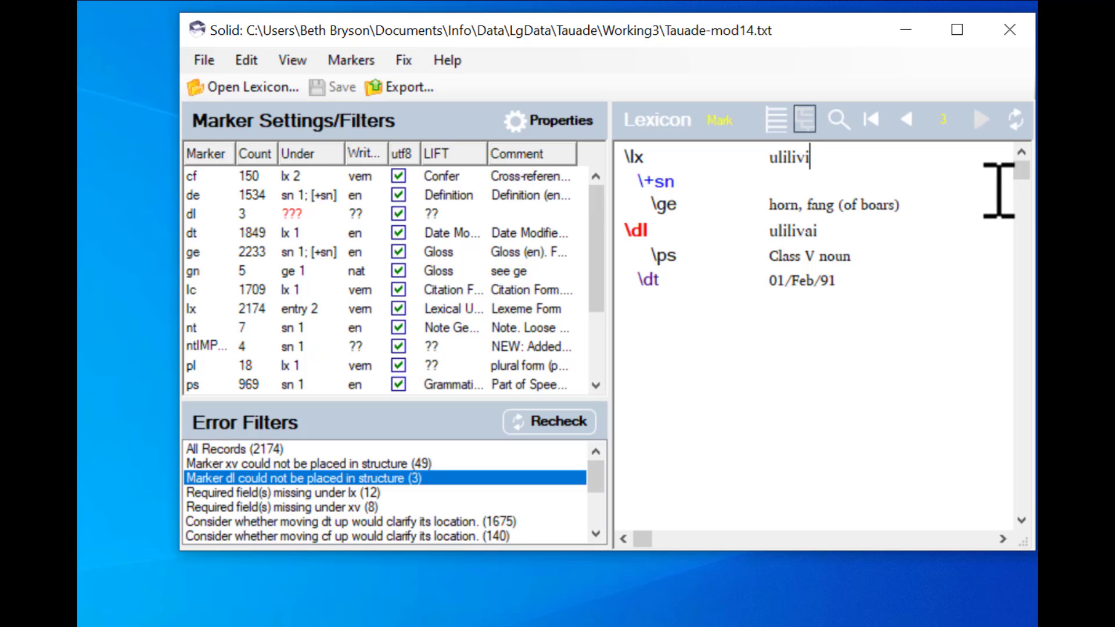
pyautogui.click(906, 120)
pyautogui.click(903, 122)
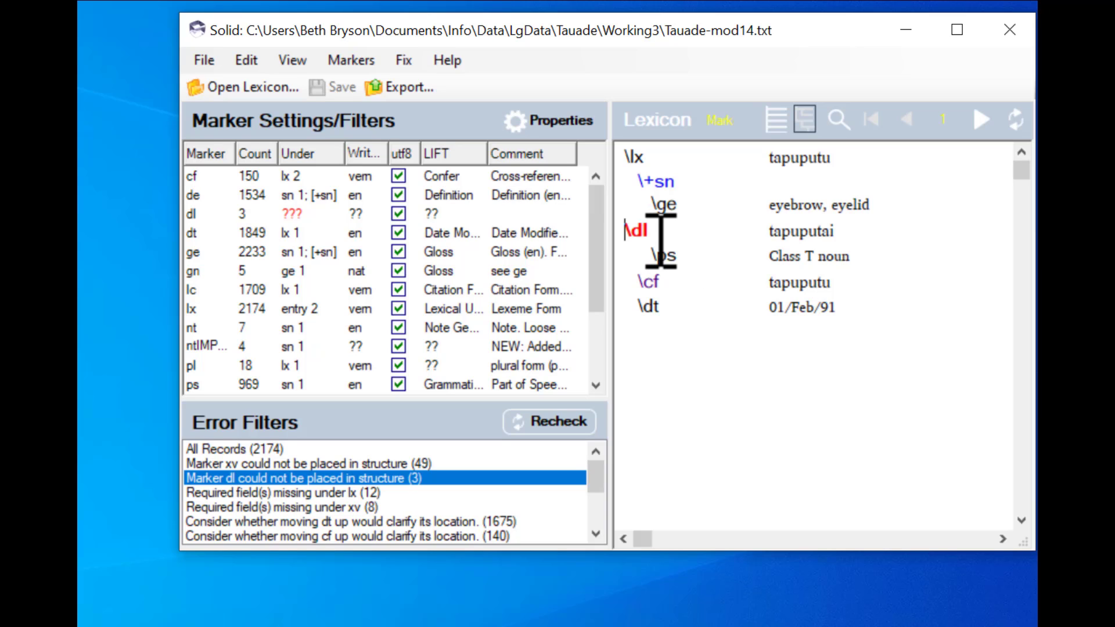
# Switch to WhatIDid.txt in Notepad++ and add "[ ] TODO: Create custom field in FW project:" below the "Address dl (new field)" line.
pyautogui.click(906, 32)
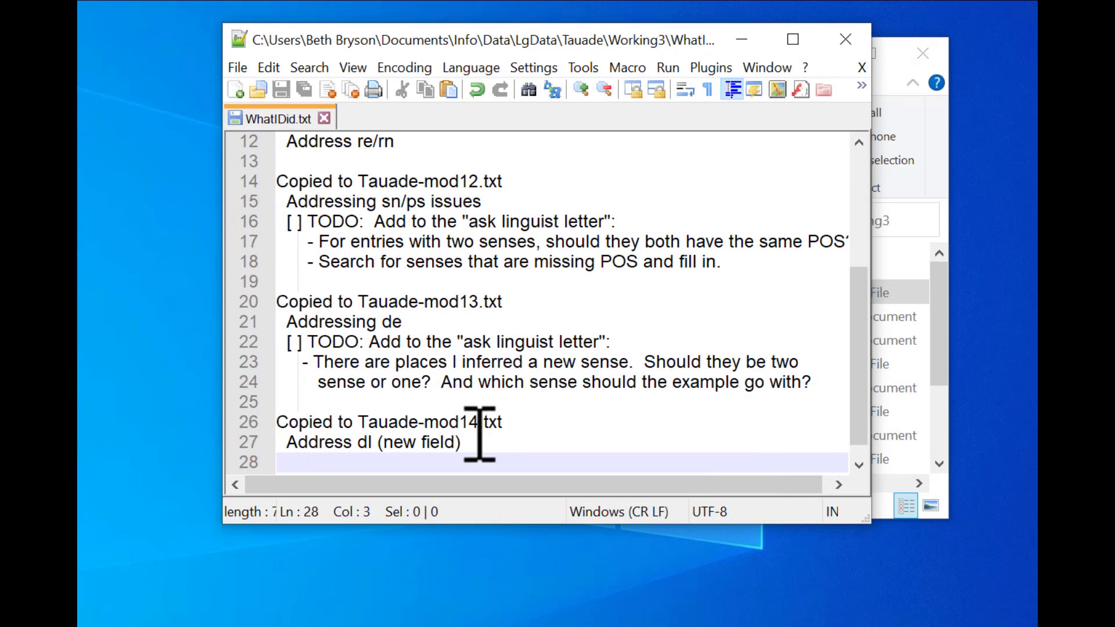
pyautogui.write('[ ]')
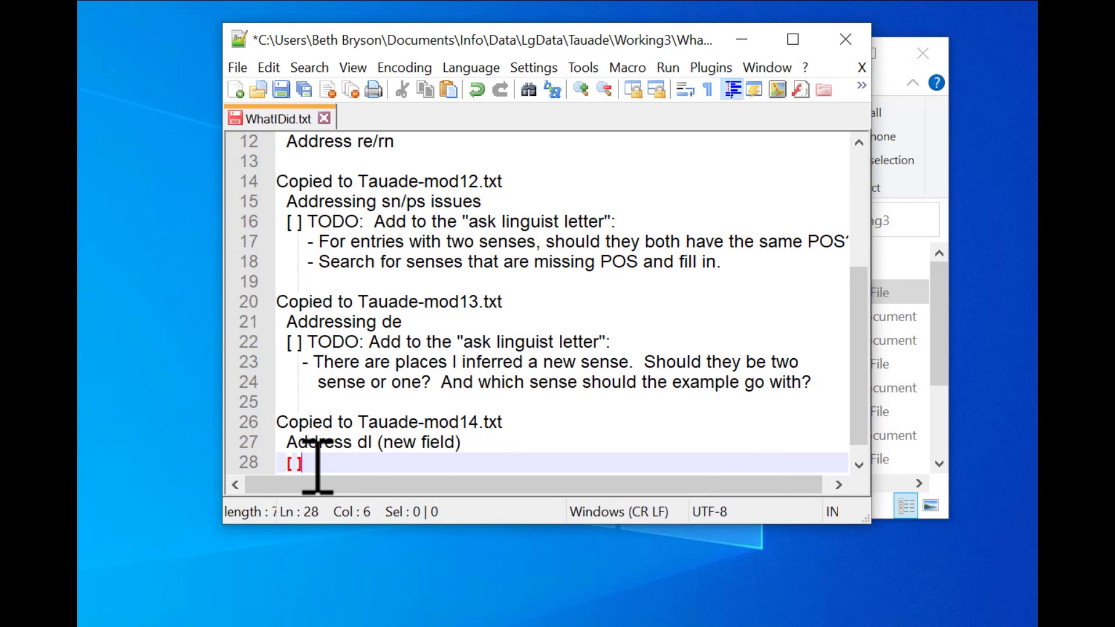
pyautogui.write(' TODO:')
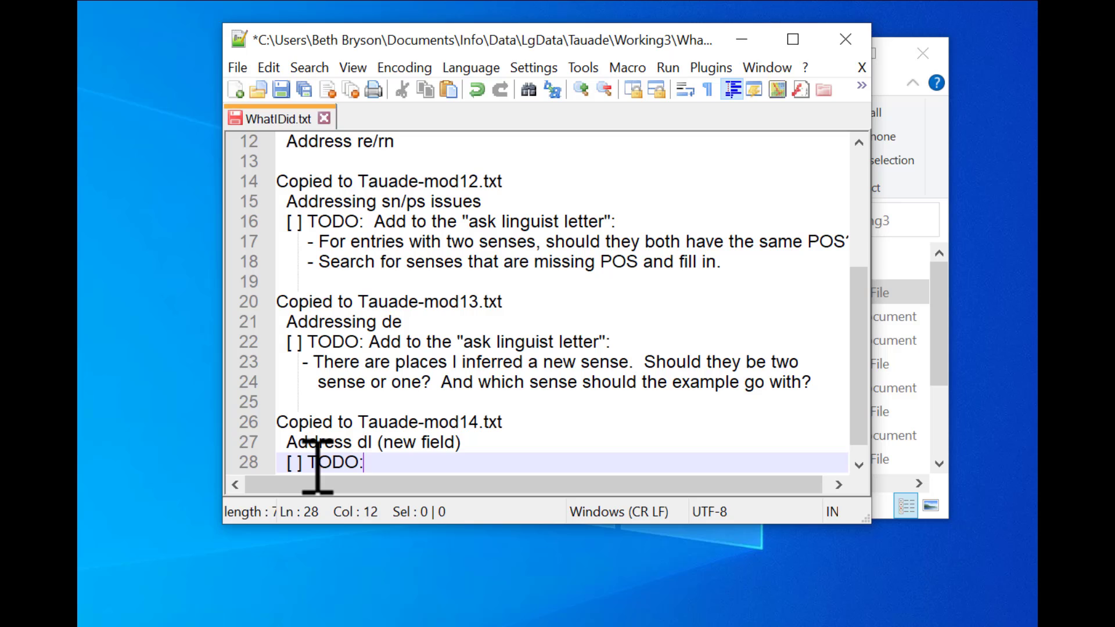
pyautogui.write(' Create ')
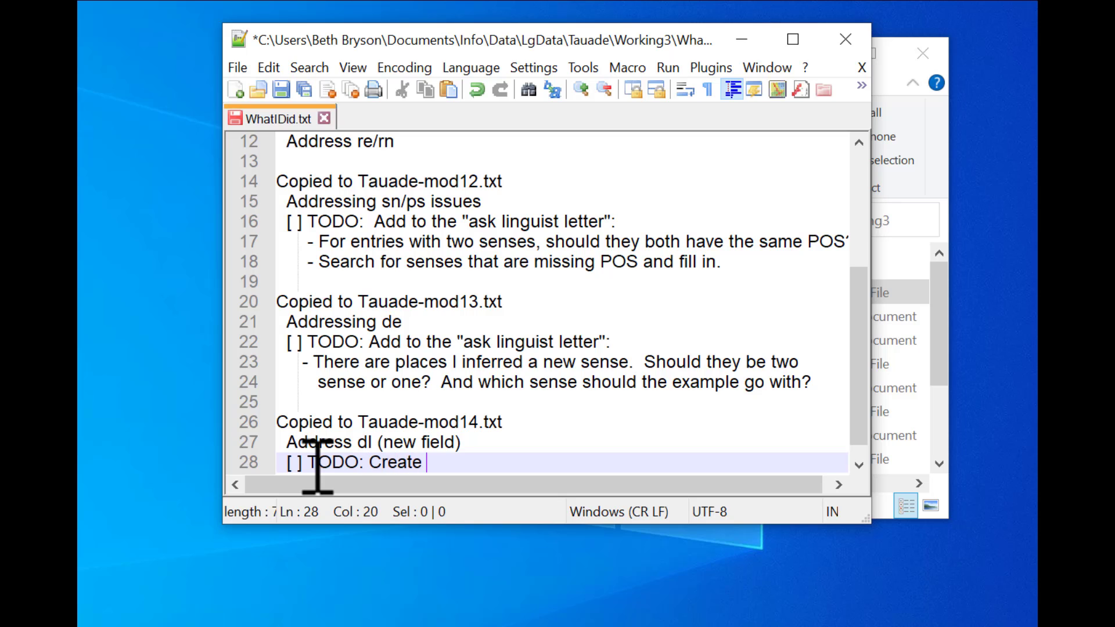
pyautogui.write('custom fi')
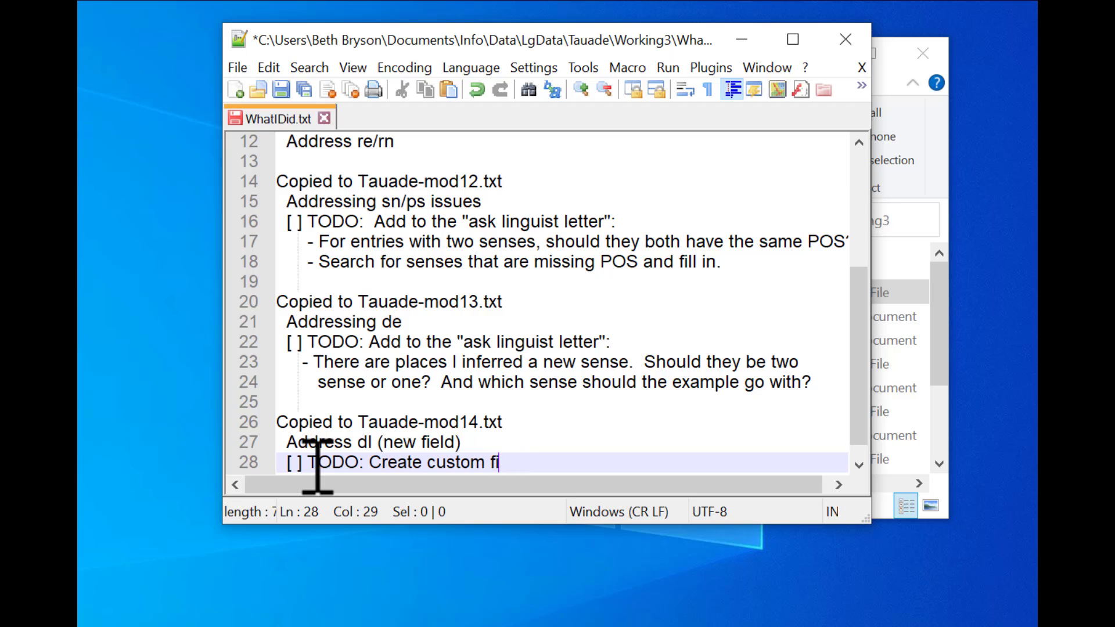
pyautogui.write('eld in FW proje')
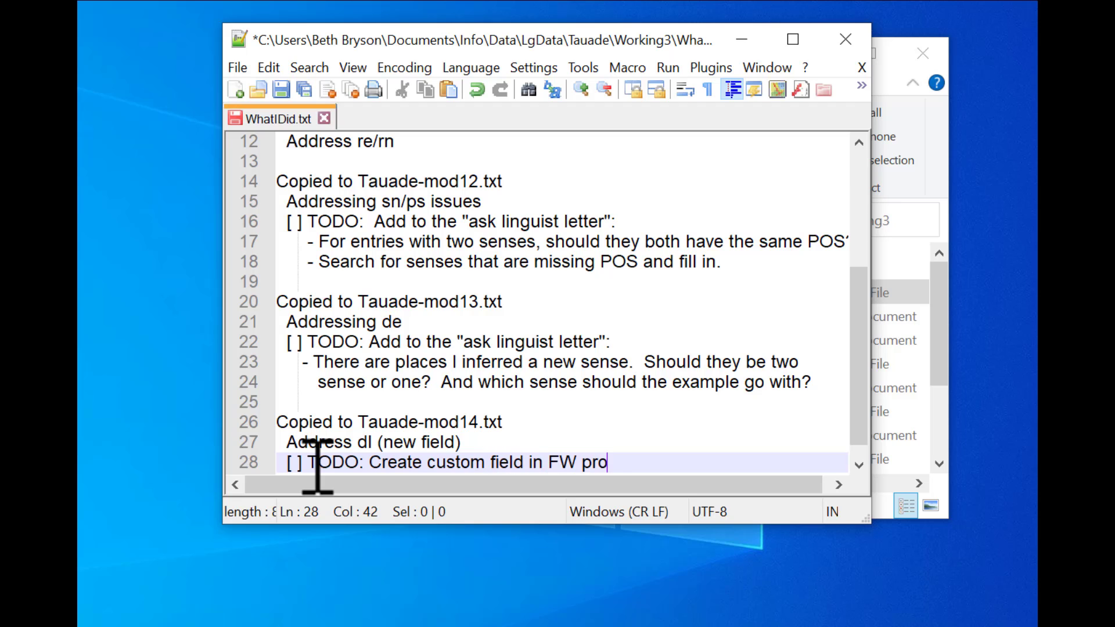
pyautogui.press('BackSpace')
pyautogui.write('ject')
pyautogui.write(':')
pyautogui.press('Return')
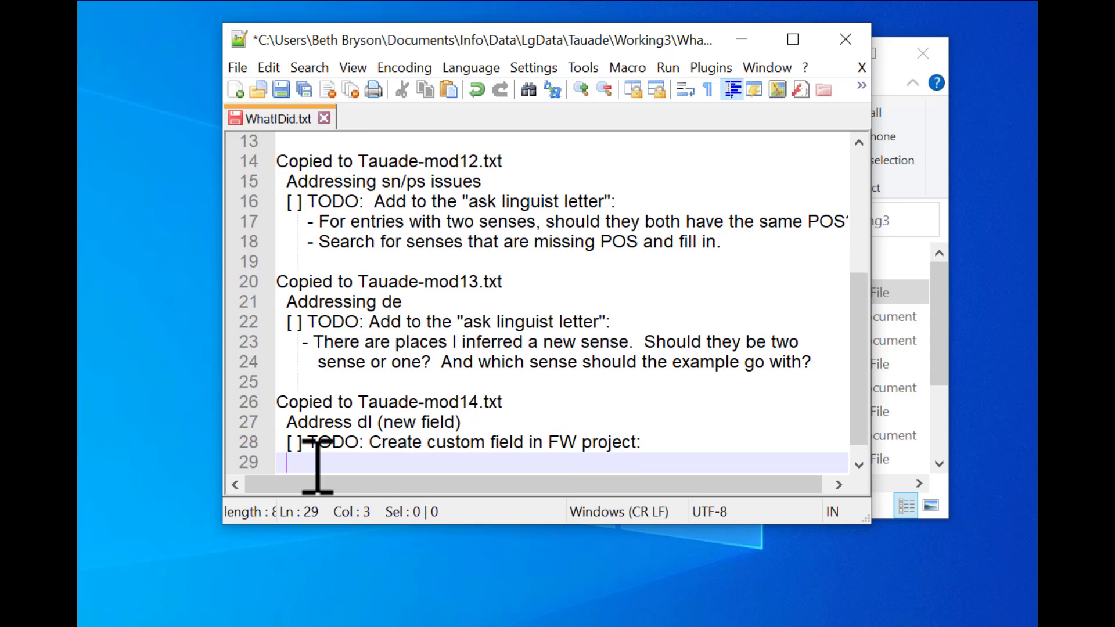
# List the custom field's details under the TODO: "- sense level", "- vernacular" and "- field name: DL field FIX".
pyautogui.write('- sense ')
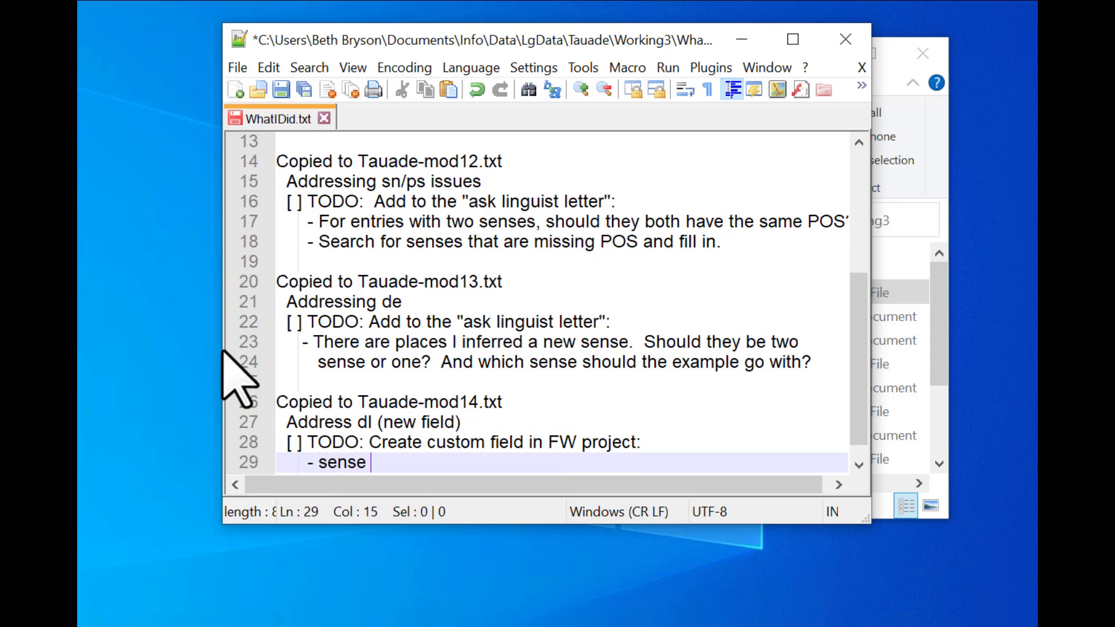
pyautogui.write('level')
pyautogui.press('Return')
pyautogui.write('- ve')
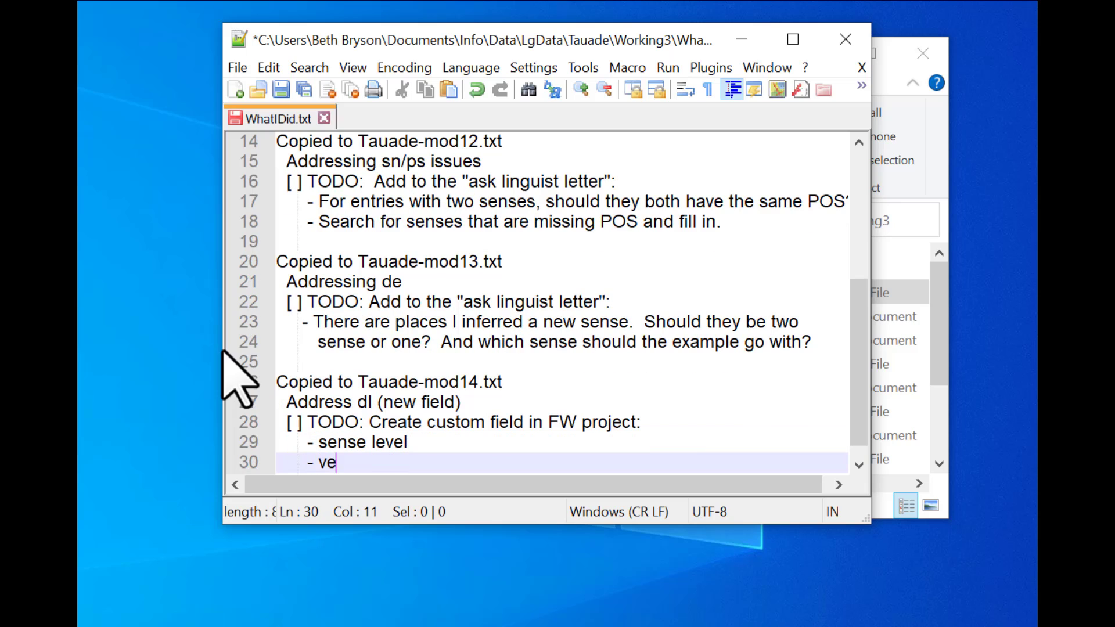
pyautogui.write('rnacular')
pyautogui.press('Return')
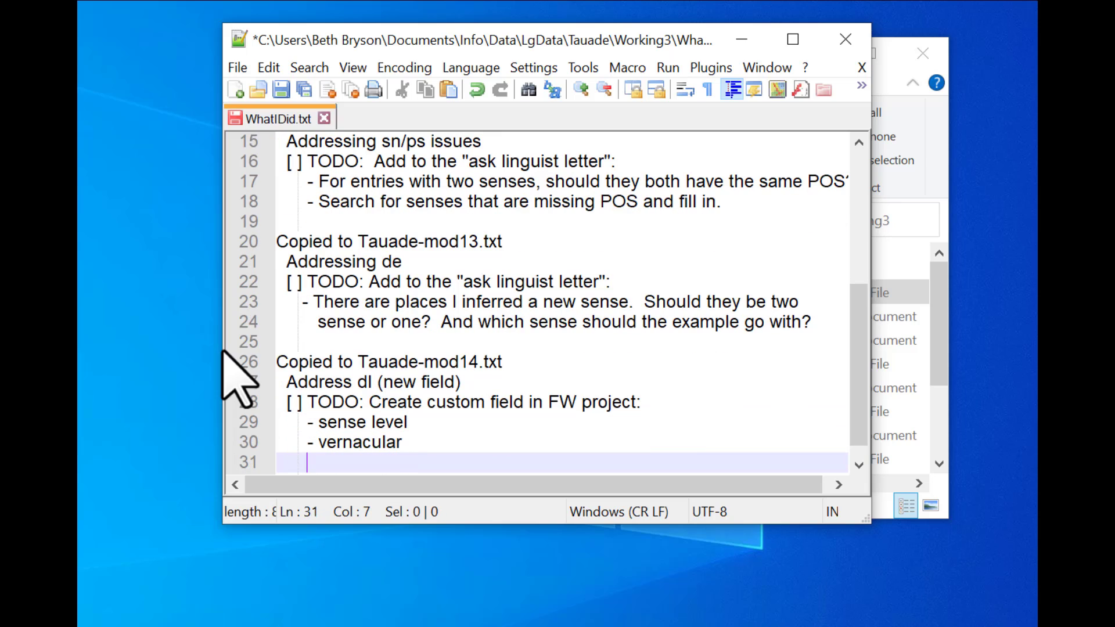
pyautogui.write('- field name:  ')
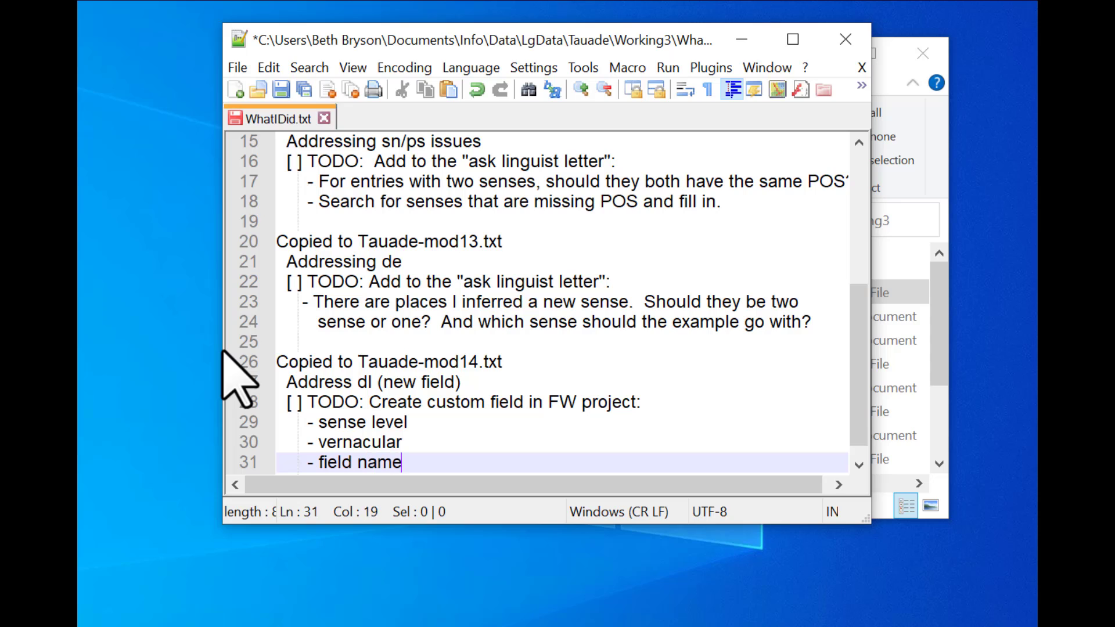
pyautogui.write('DL field FIX')
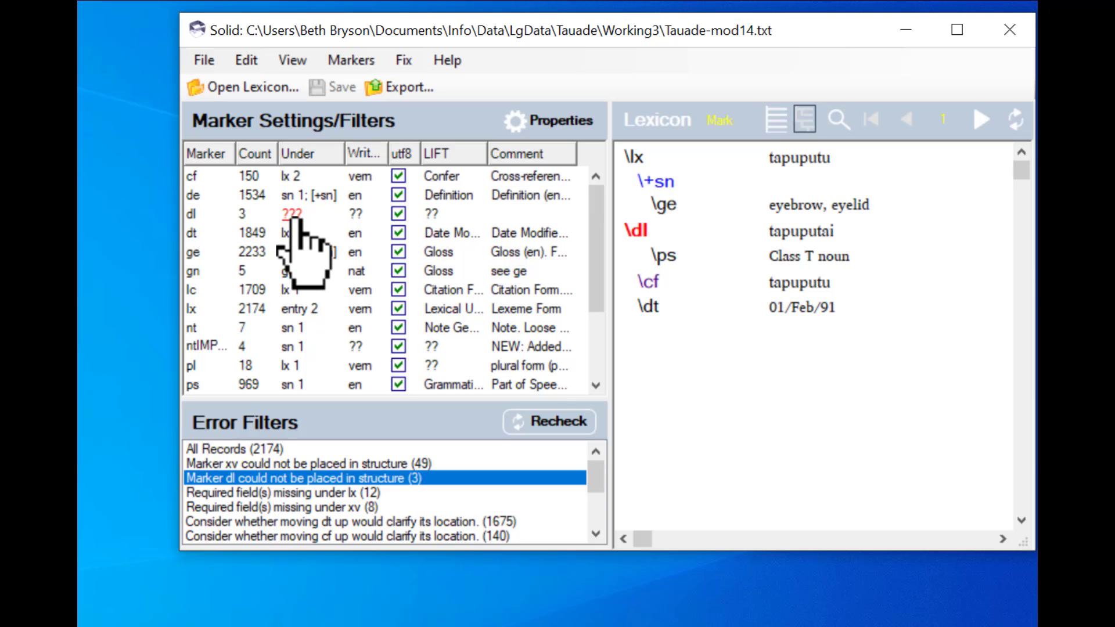
# In Solid's dl marker settings, enter the comment "Tauade: custom for this project. Make custom field in FLEx, at sense level, with vernacular WS.".
pyautogui.click(293, 214)
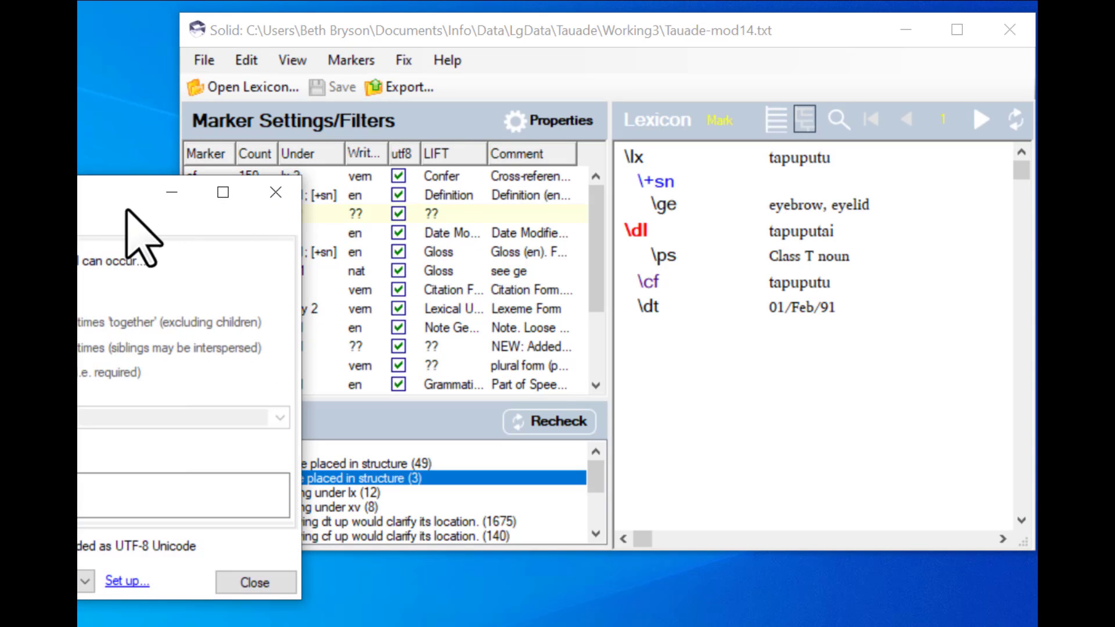
pyautogui.moveTo(99, 194)
pyautogui.mouseDown()
pyautogui.moveTo(441, 176)
pyautogui.moveTo(486, 132)
pyautogui.moveTo(429, 145)
pyautogui.mouseUp()
pyautogui.click(413, 430)
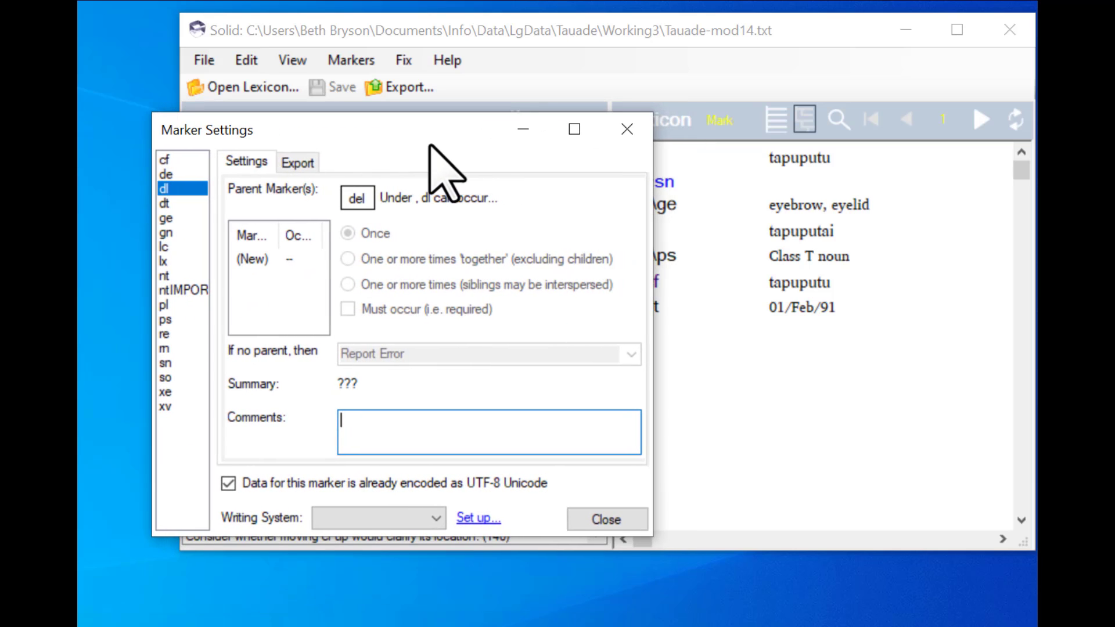
pyautogui.write('Tauade:')
pyautogui.write('cust')
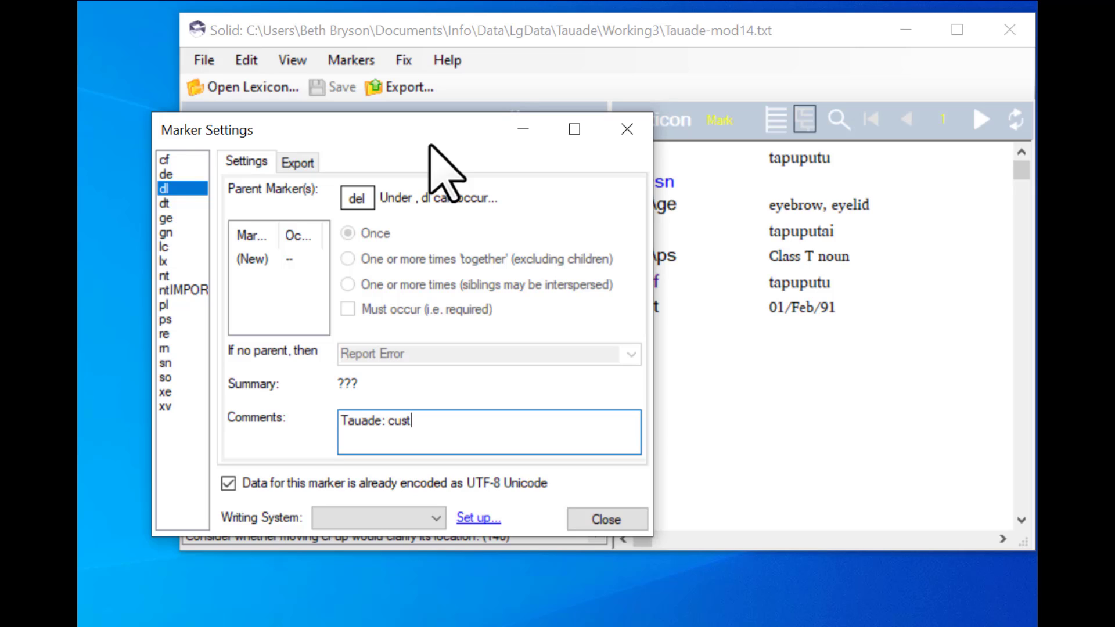
pyautogui.write('om for this project')
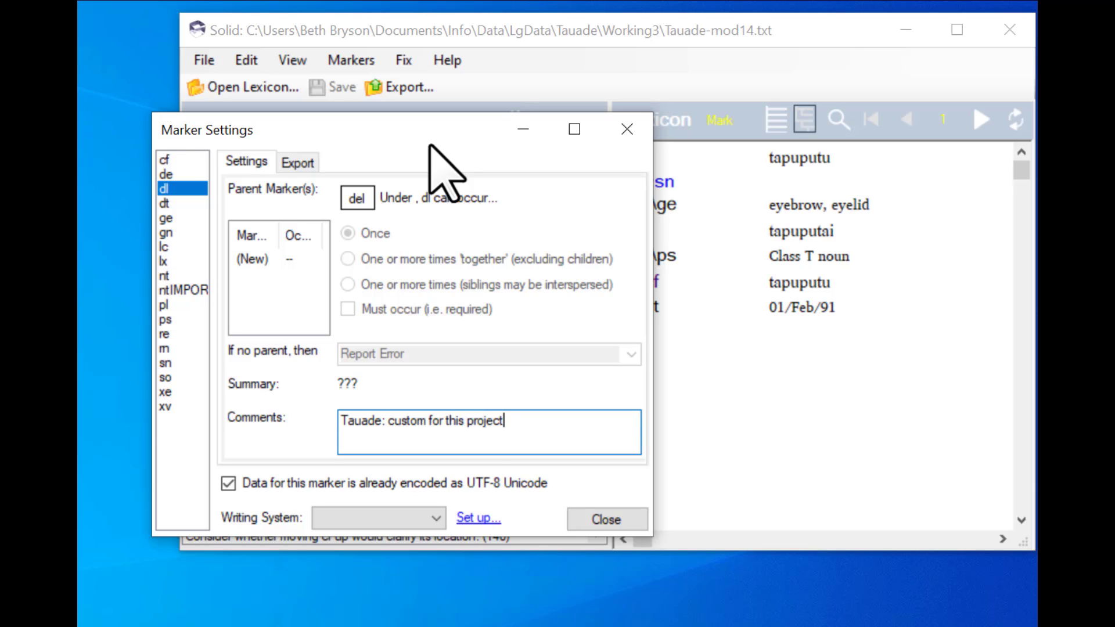
pyautogui.write('.  Make custom fi')
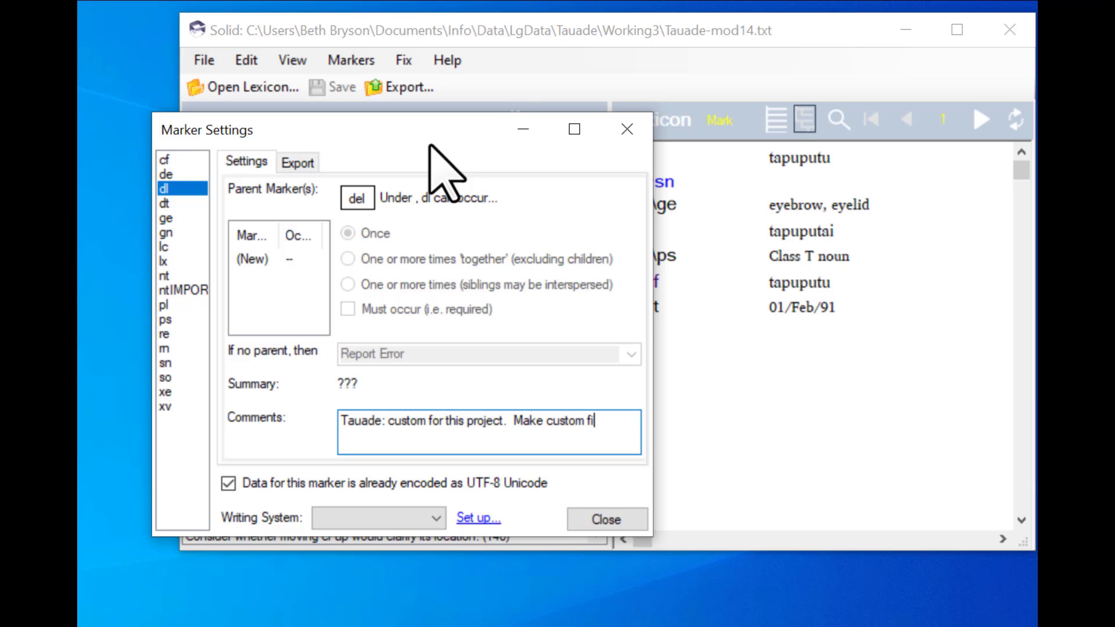
pyautogui.write('eld in FLEx, at sense le')
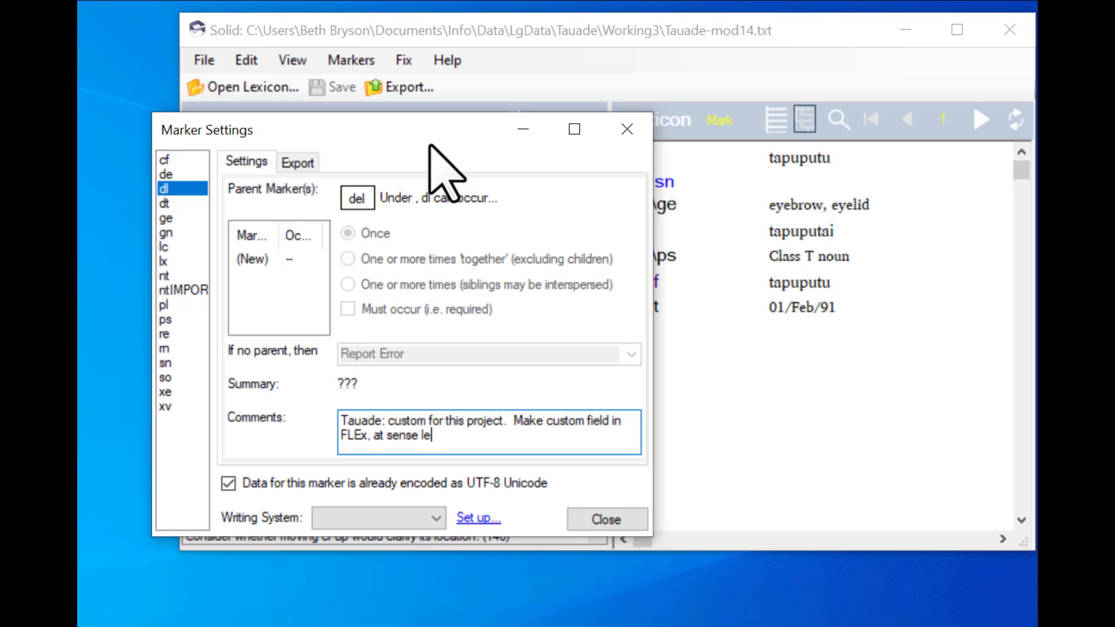
pyautogui.write('vel, with vernacular WS.')
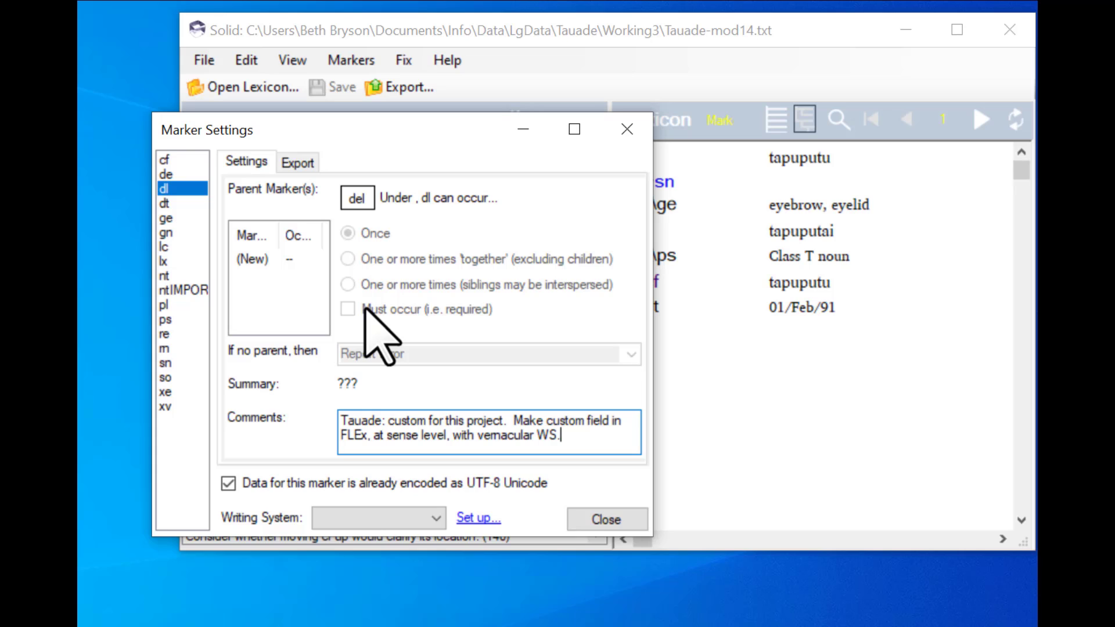
# Add sn as the parent marker of dl, occurring once, and close the marker settings.
pyautogui.click(251, 259)
pyautogui.write('sn')
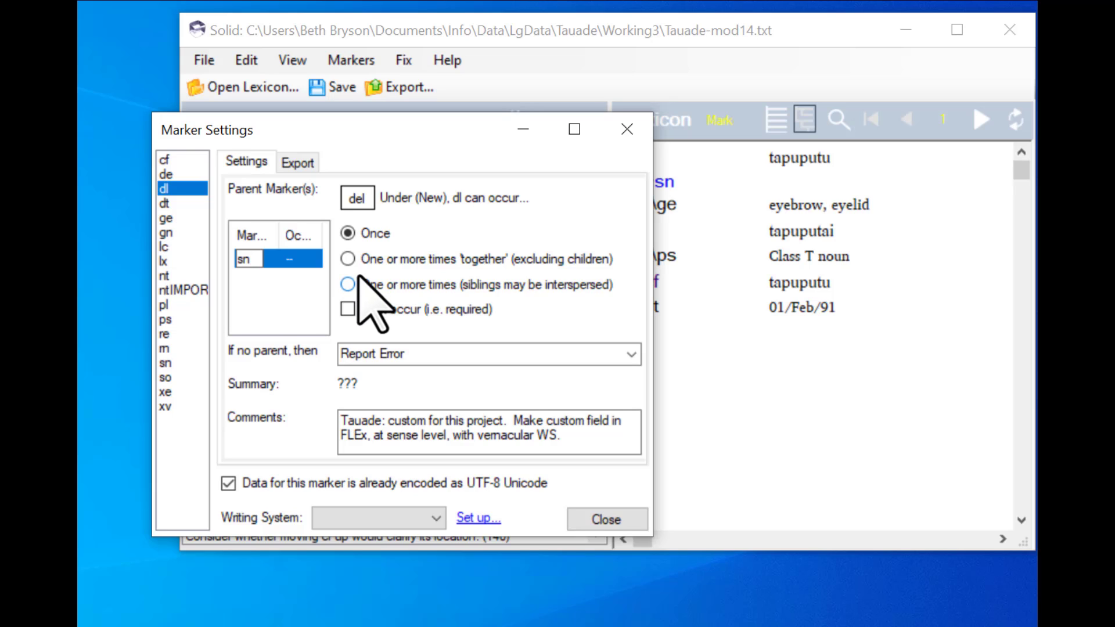
pyautogui.click(348, 232)
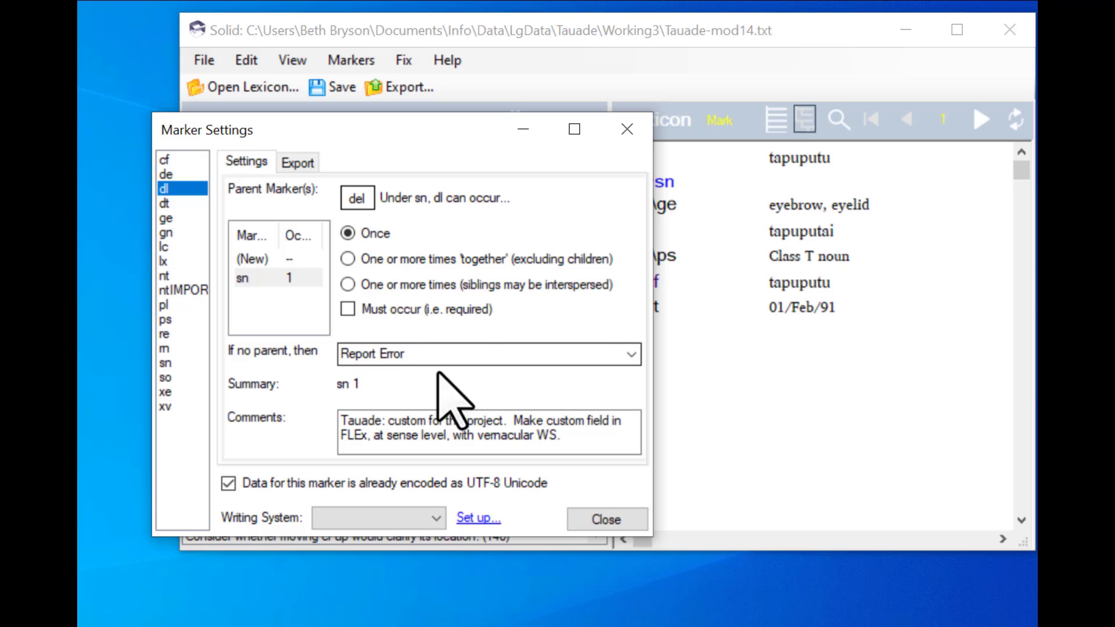
pyautogui.click(598, 518)
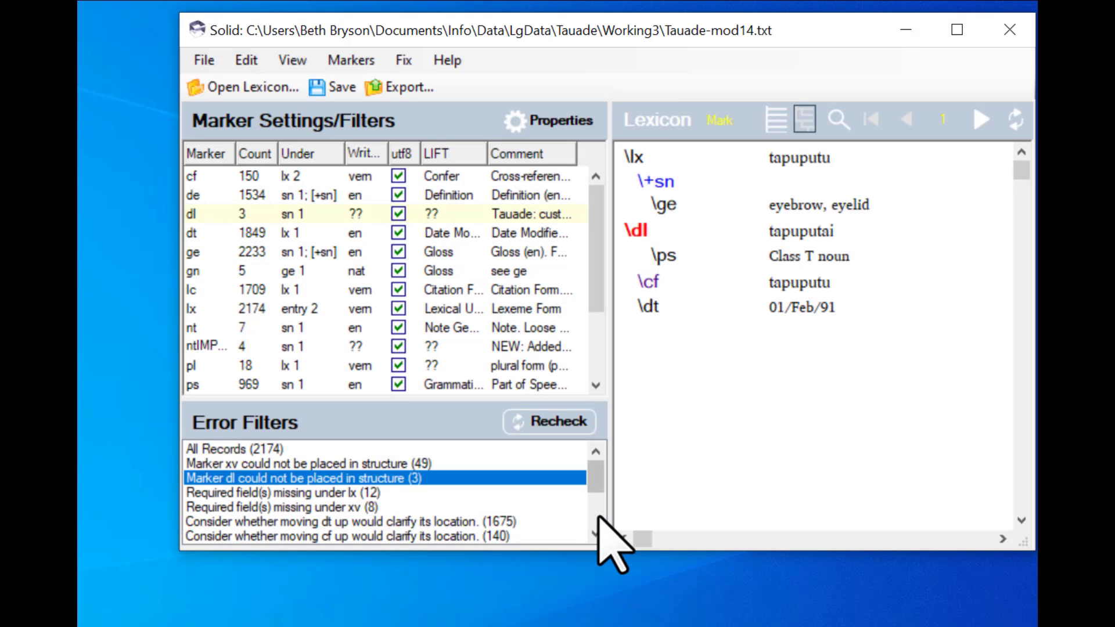
# Save the lexicon settings and recheck the records for errors.
pyautogui.click(318, 86)
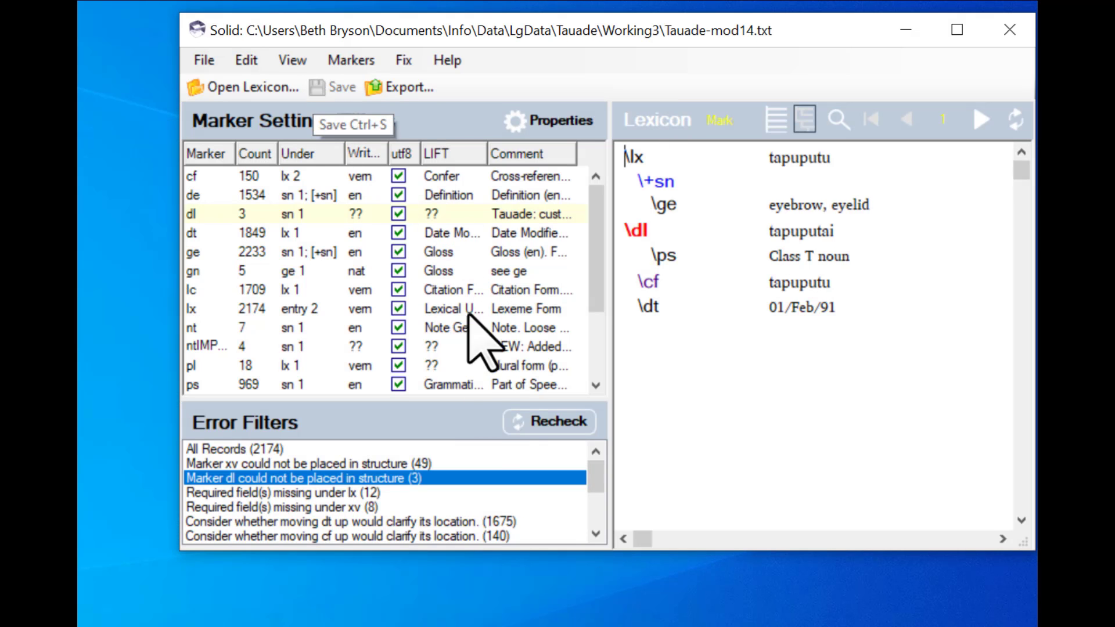
pyautogui.click(540, 419)
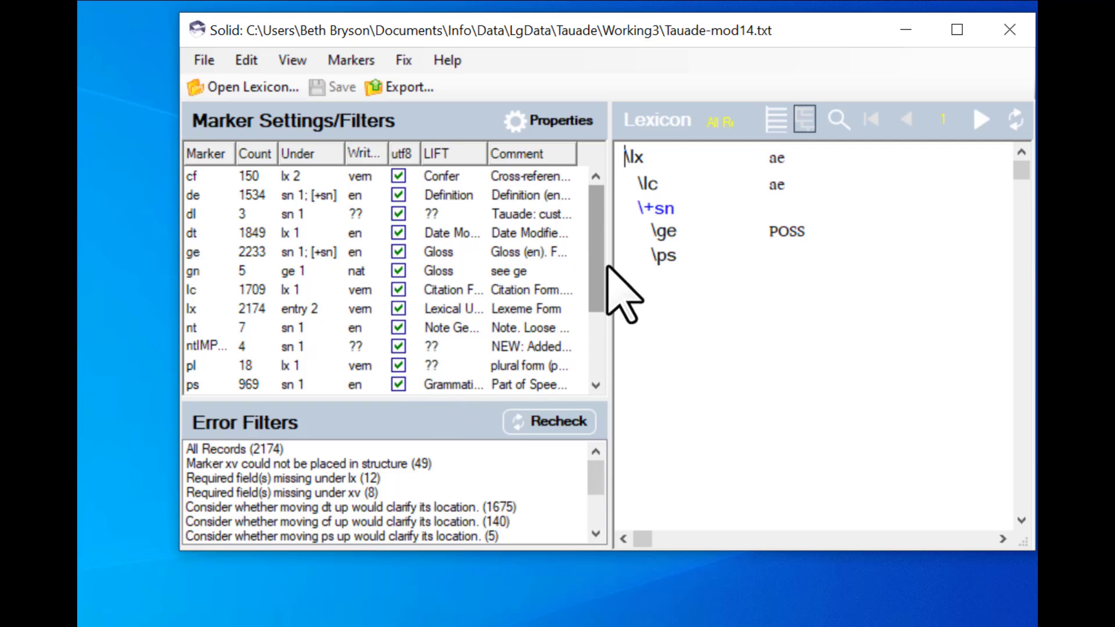
pyautogui.moveTo(599, 273)
pyautogui.mouseDown()
pyautogui.moveTo(605, 379)
pyautogui.moveTo(598, 168)
pyautogui.moveTo(338, 190)
pyautogui.moveTo(300, 212)
pyautogui.mouseUp()
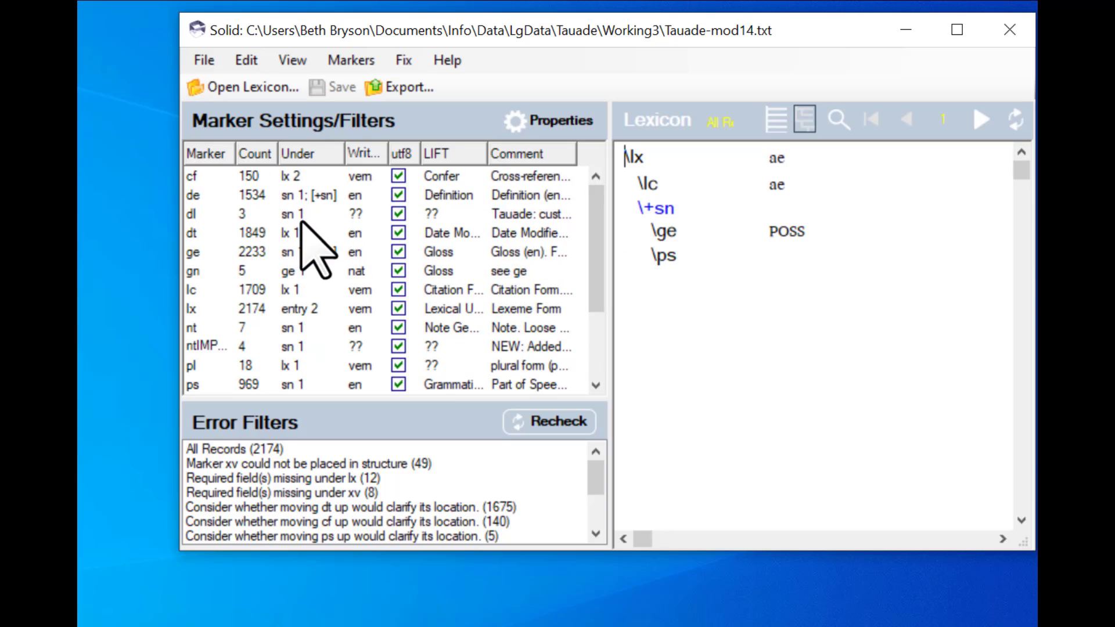